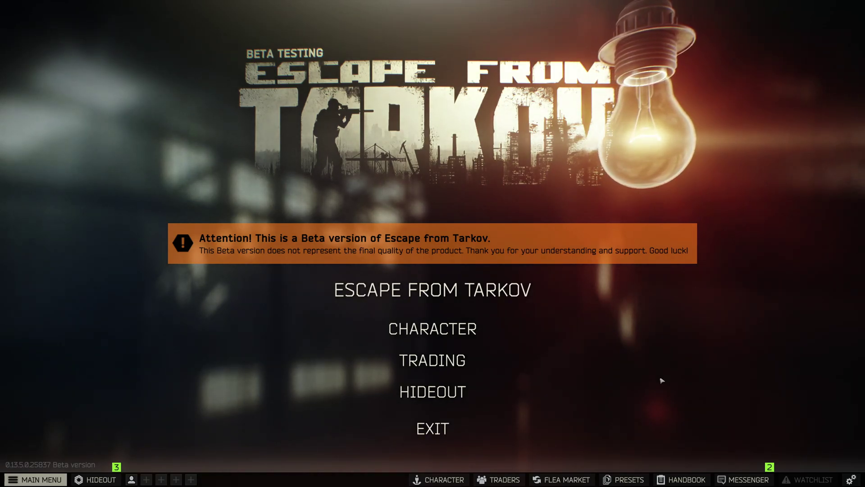
Step: Open NVIDIA Control Panel over the game at the Manage 3D Settings page
{"action": "key", "text": "super"}
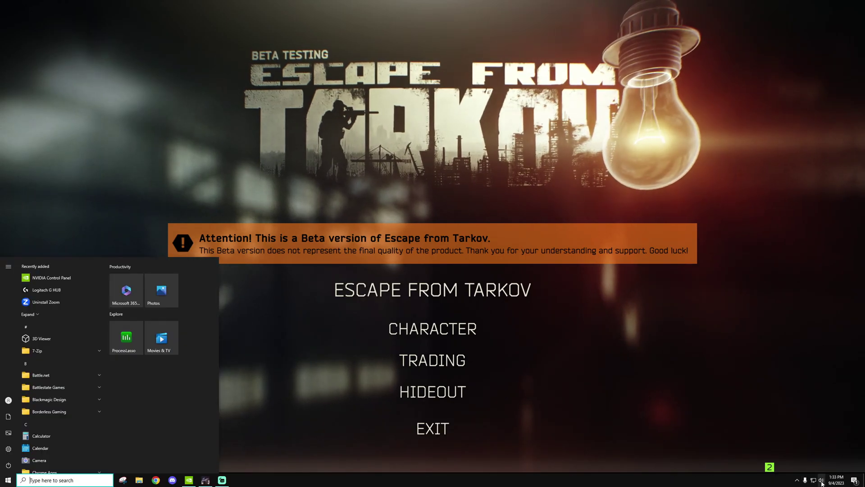
{"action": "left_click", "coordinate": [797, 480]}
{"action": "right_click", "coordinate": [789, 464]}
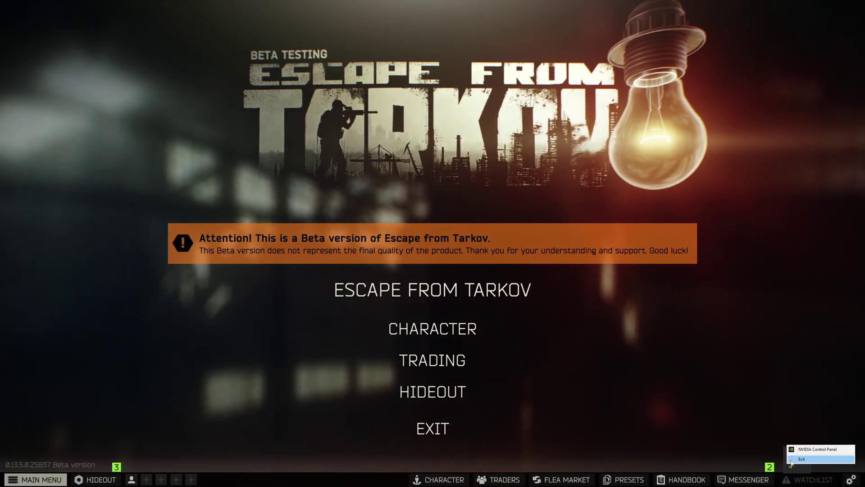
{"action": "left_click", "coordinate": [817, 449]}
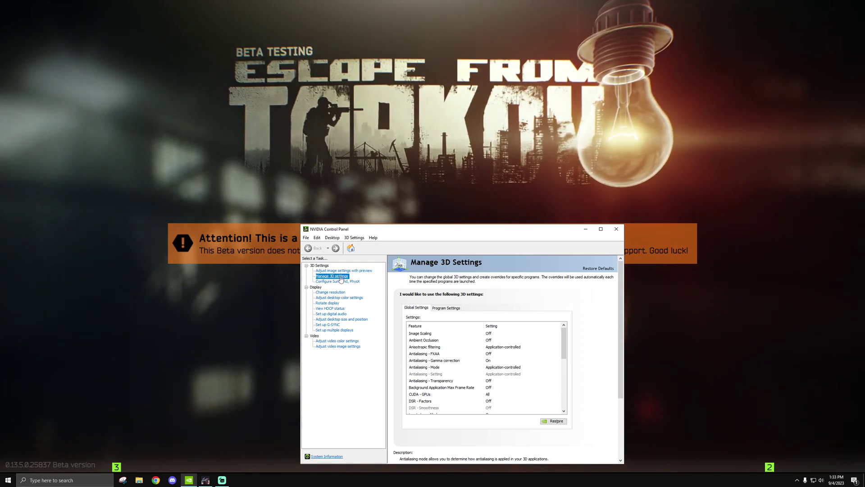
Step: Enable the 1.78x DL and 2.25x DL DSR factors in the global 3D settings and apply the change
{"action": "scroll", "coordinate": [424, 362], "scroll_direction": "down", "scroll_amount": 2}
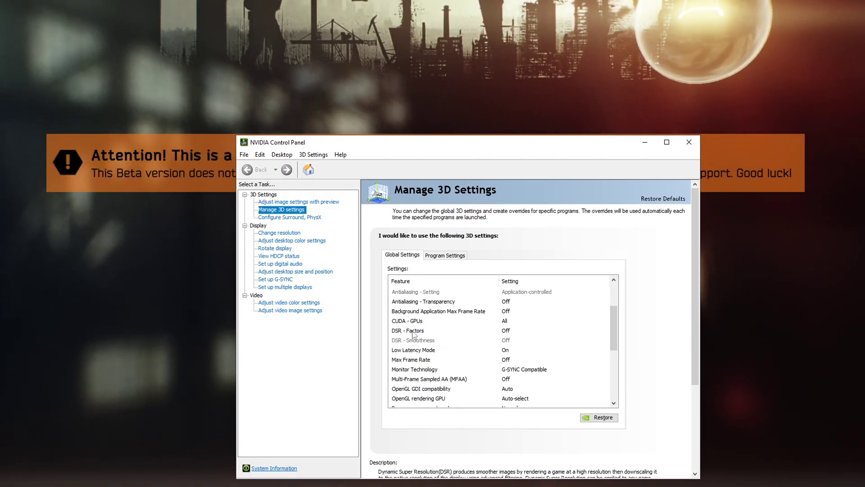
{"action": "left_click", "coordinate": [413, 331]}
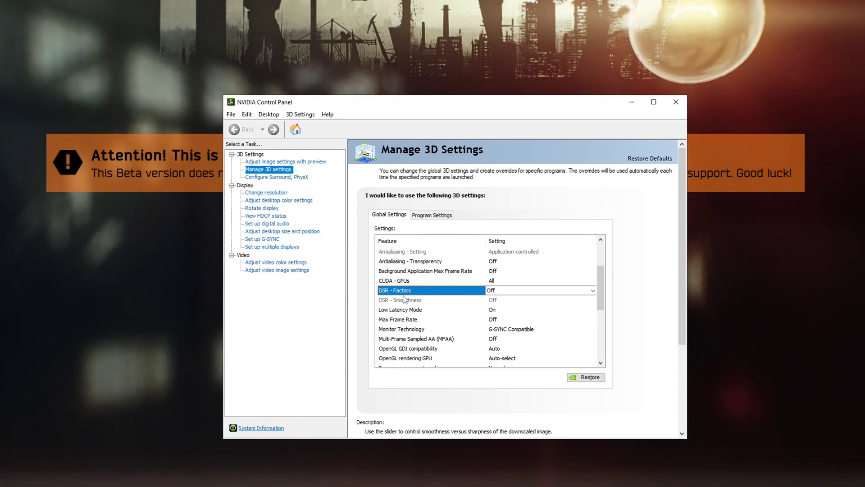
{"action": "left_click", "coordinate": [405, 300]}
{"action": "left_click", "coordinate": [504, 291]}
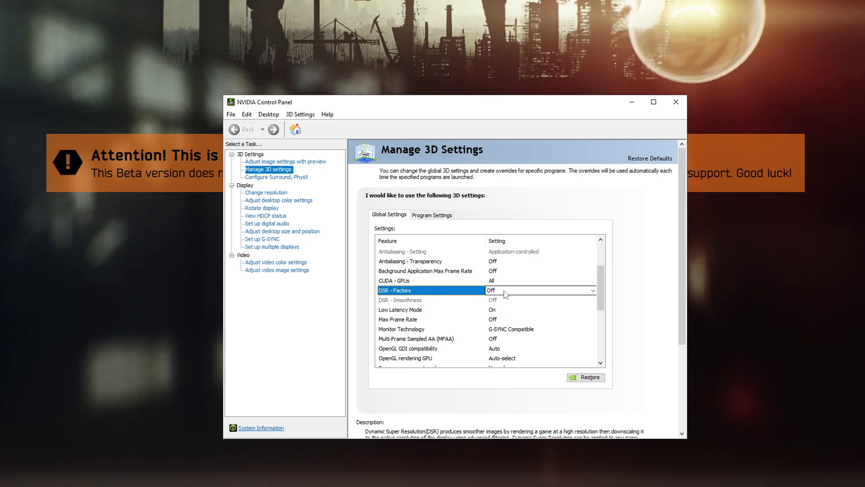
{"action": "left_click", "coordinate": [506, 292]}
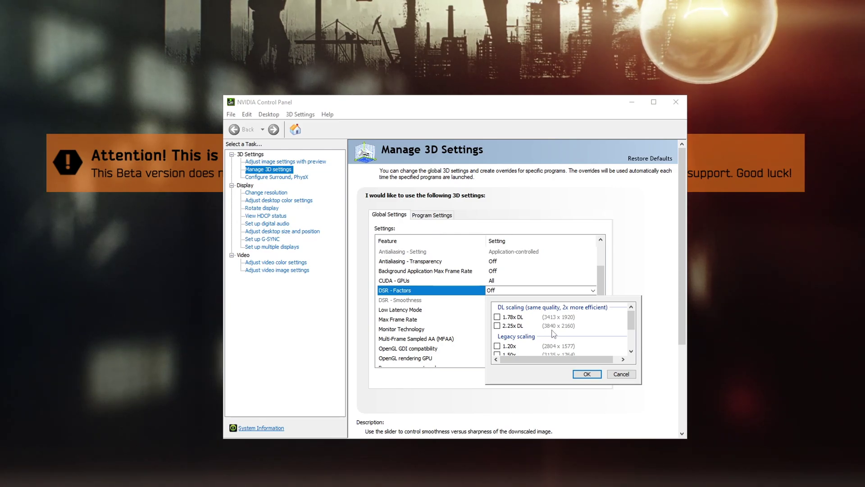
{"action": "left_click", "coordinate": [497, 317]}
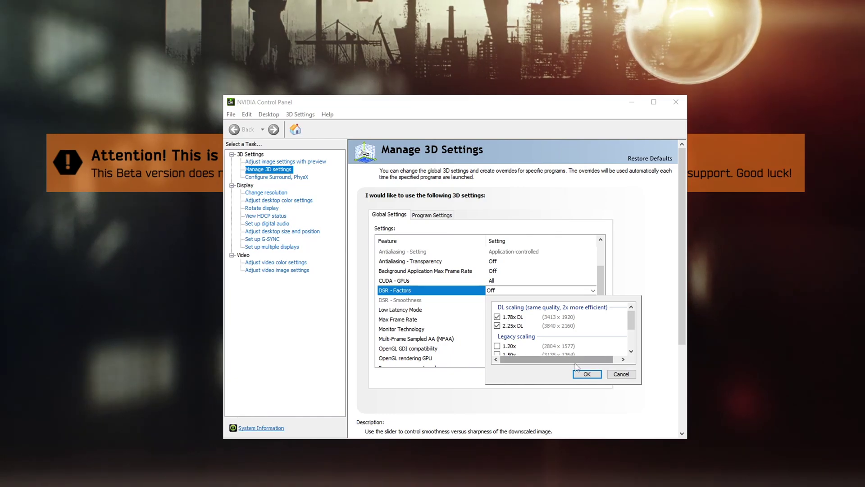
{"action": "left_click", "coordinate": [587, 374]}
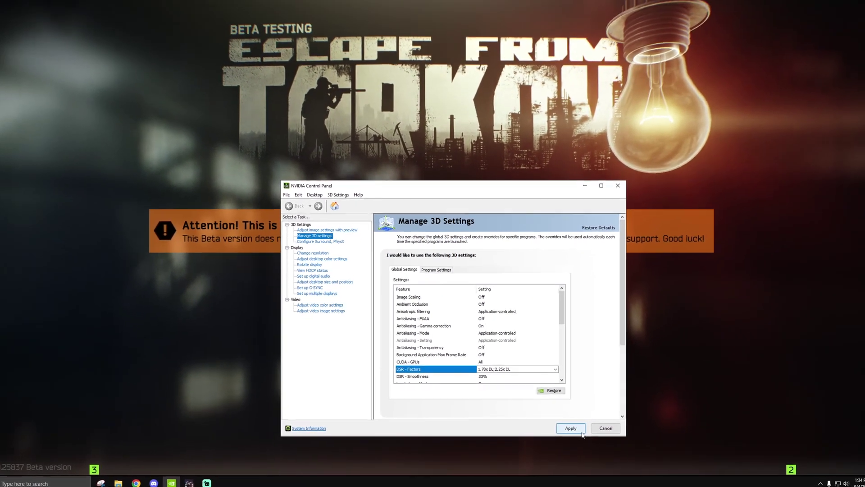
{"action": "left_click", "coordinate": [581, 431]}
Step: Set DSR - Smoothness to 33% in the global 3D settings, then close NVIDIA Control Panel
{"action": "scroll", "coordinate": [452, 370], "scroll_direction": "down", "scroll_amount": 1}
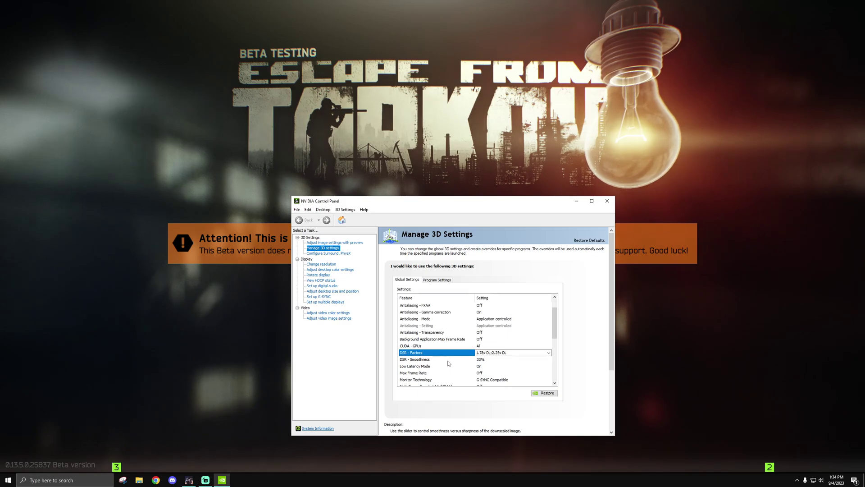
{"action": "left_click", "coordinate": [448, 360]}
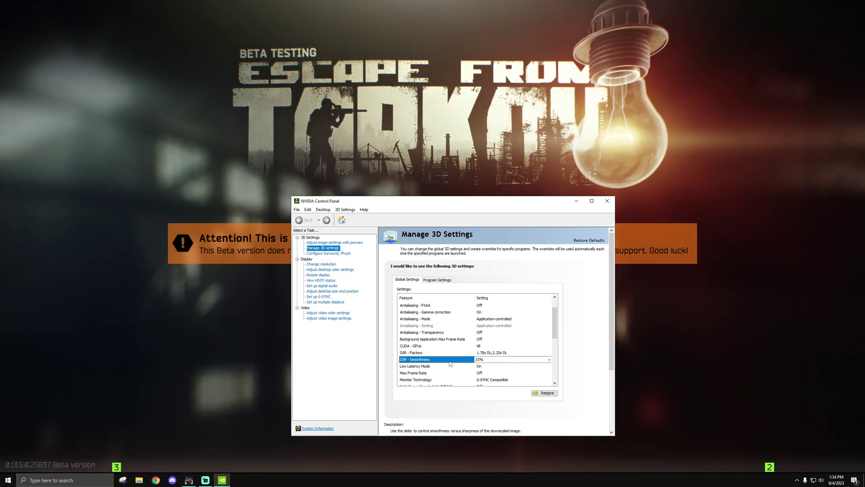
{"action": "left_click", "coordinate": [504, 359]}
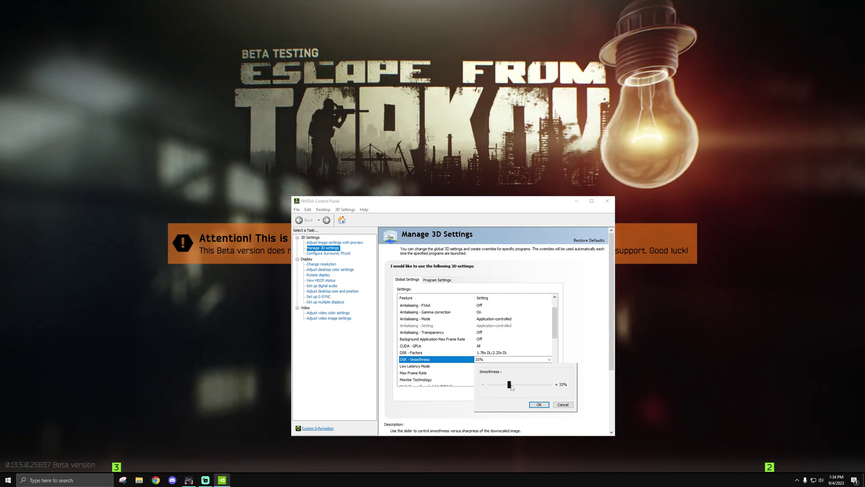
{"action": "mouse_move", "coordinate": [510, 387]}
{"action": "left_mouse_down"}
{"action": "mouse_move", "coordinate": [495, 387]}
{"action": "mouse_move", "coordinate": [531, 388]}
{"action": "mouse_move", "coordinate": [502, 389]}
{"action": "mouse_move", "coordinate": [507, 385]}
{"action": "left_mouse_up"}
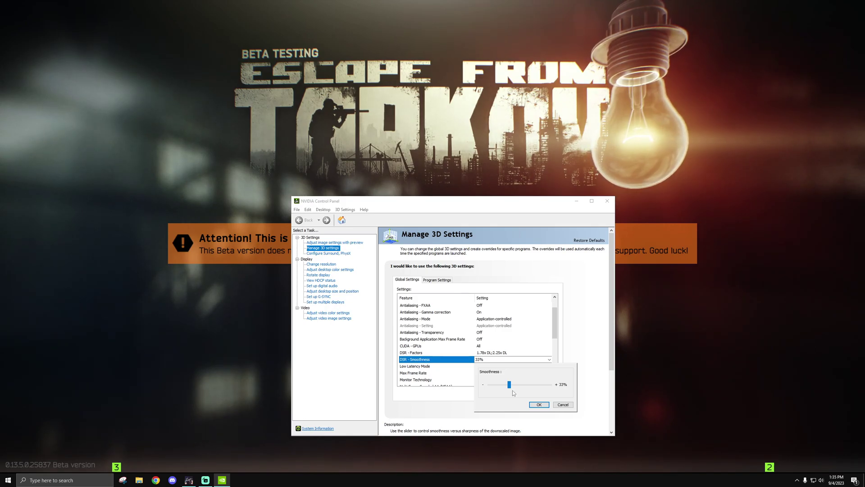
{"action": "left_click", "coordinate": [541, 404]}
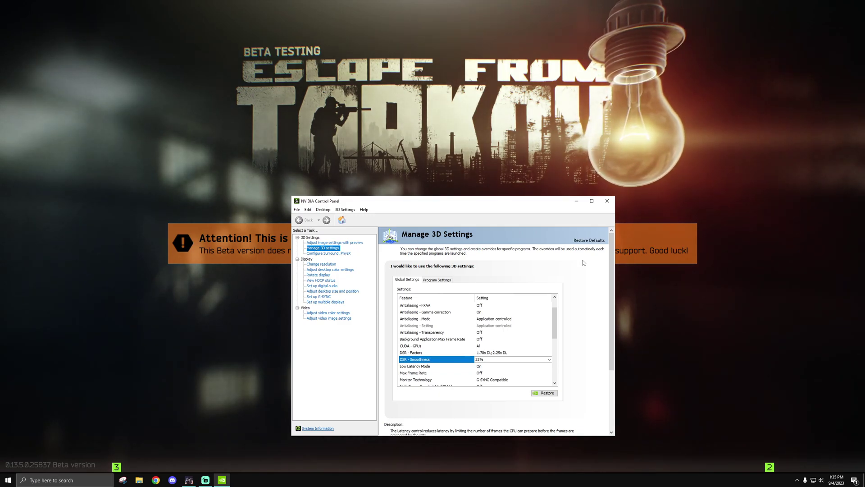
{"action": "left_click", "coordinate": [607, 201]}
Step: Set the main display's resolution to 3413 × 1920 in the Windows display settings and keep the change
{"action": "key", "text": "super"}
{"action": "key", "text": "super+i"}
{"action": "left_click", "coordinate": [223, 203]}
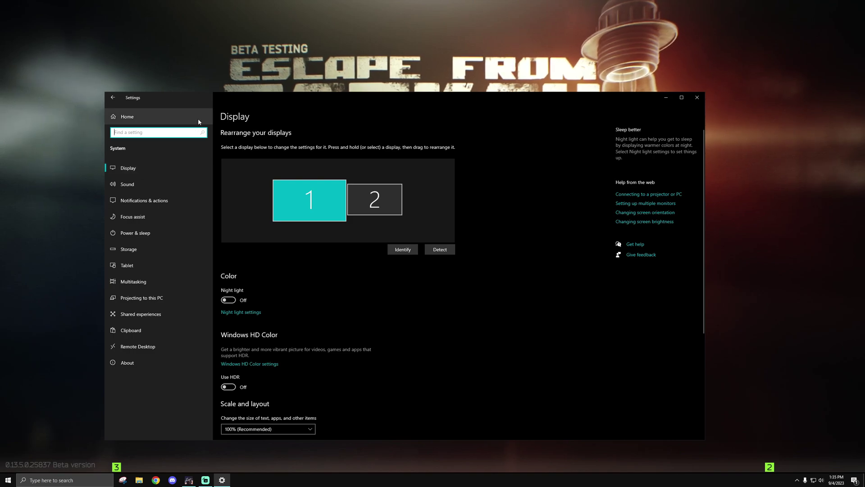
{"action": "scroll", "coordinate": [352, 289], "scroll_direction": "down", "scroll_amount": 4}
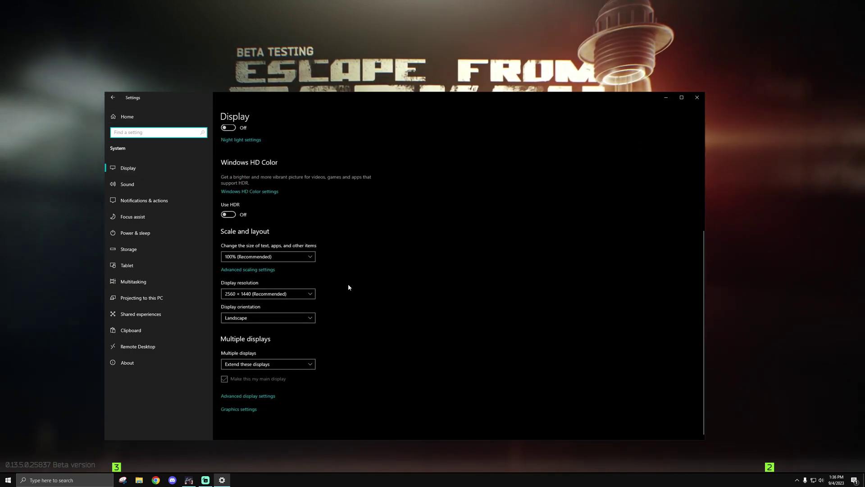
{"action": "left_click", "coordinate": [262, 295]}
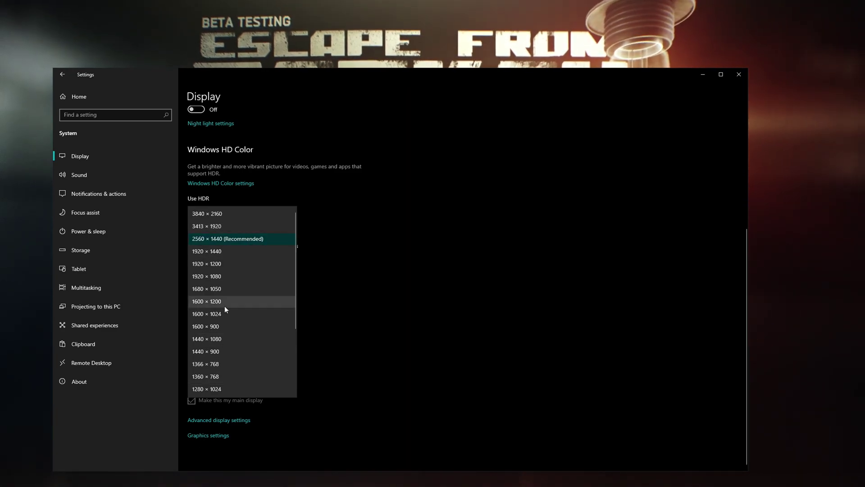
{"action": "left_click", "coordinate": [205, 228]}
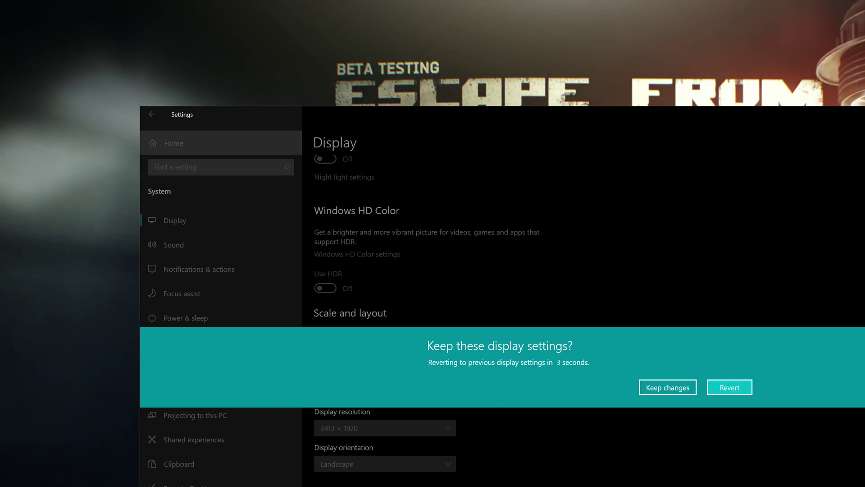
{"action": "key", "text": "super"}
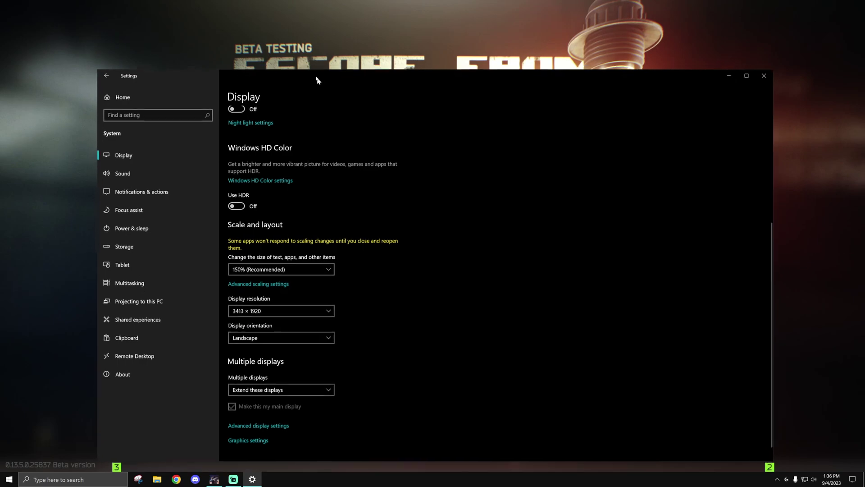
{"action": "left_click_drag", "start_coordinate": [317, 82], "coordinate": [303, 44]}
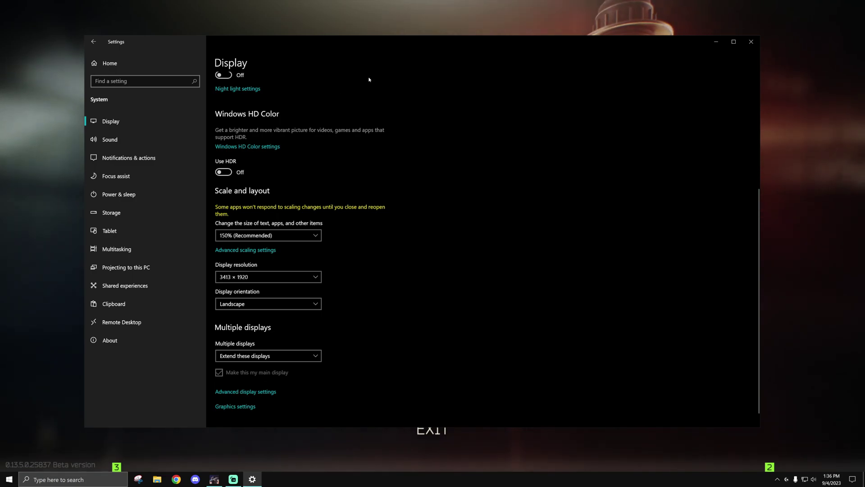
Step: In NVIDIA Control Panel, set the refresh rate for the 3413 × 1920 resolution to 144Hz, apply and keep it, and close the program
{"action": "left_click", "coordinate": [777, 479]}
{"action": "right_click", "coordinate": [781, 464]}
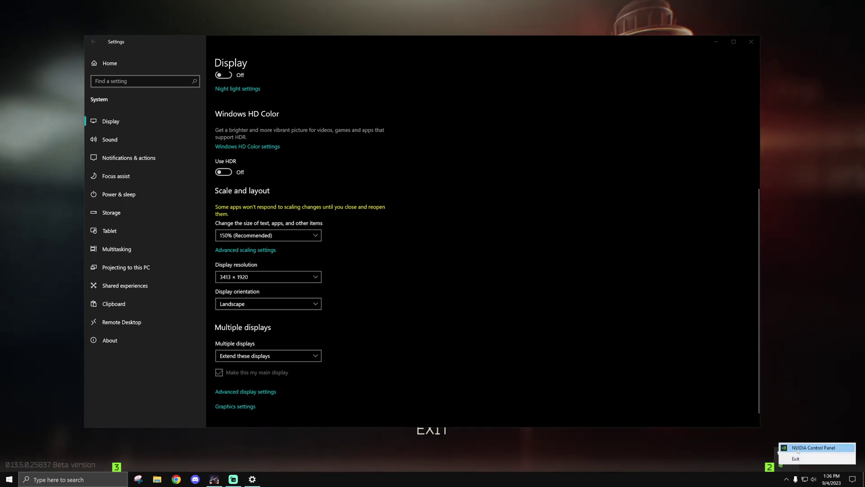
{"action": "left_click", "coordinate": [797, 448]}
{"action": "left_click", "coordinate": [247, 216]}
{"action": "left_click", "coordinate": [397, 257]}
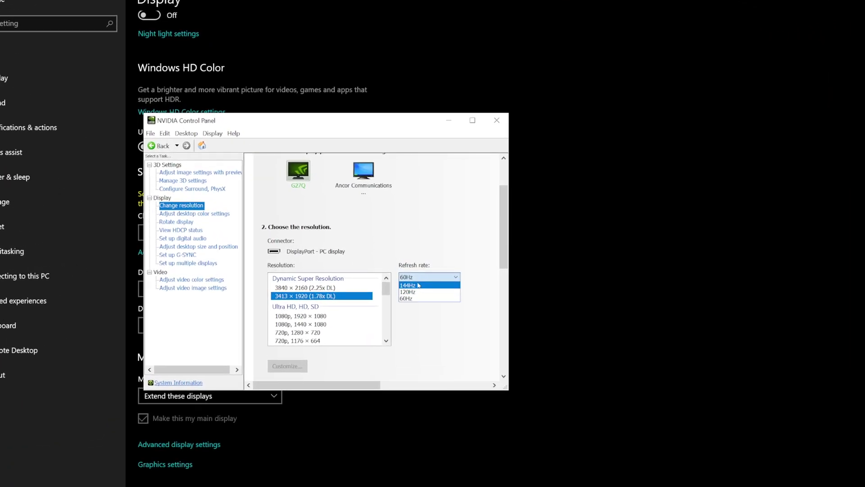
{"action": "left_click", "coordinate": [418, 285]}
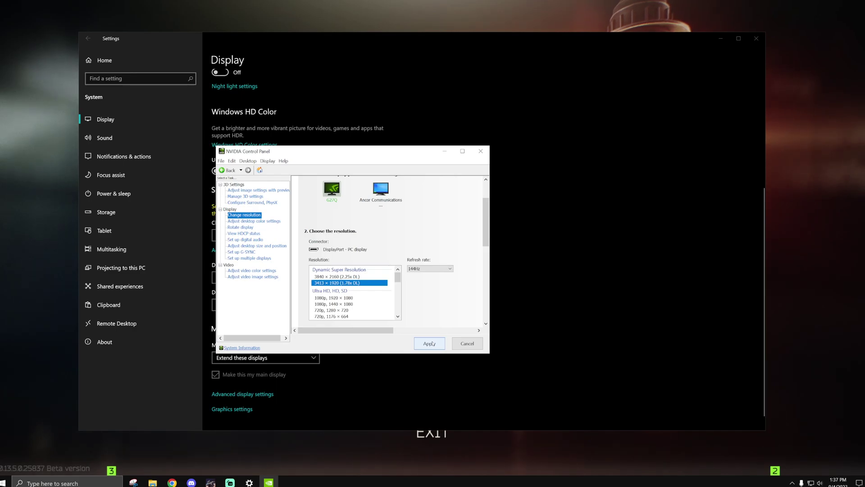
{"action": "left_click", "coordinate": [431, 343]}
{"action": "left_click", "coordinate": [413, 264]}
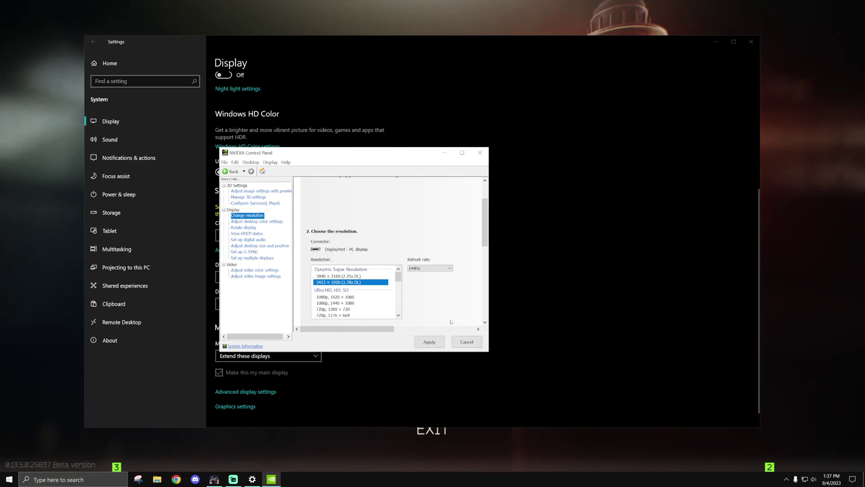
{"action": "left_click", "coordinate": [479, 153]}
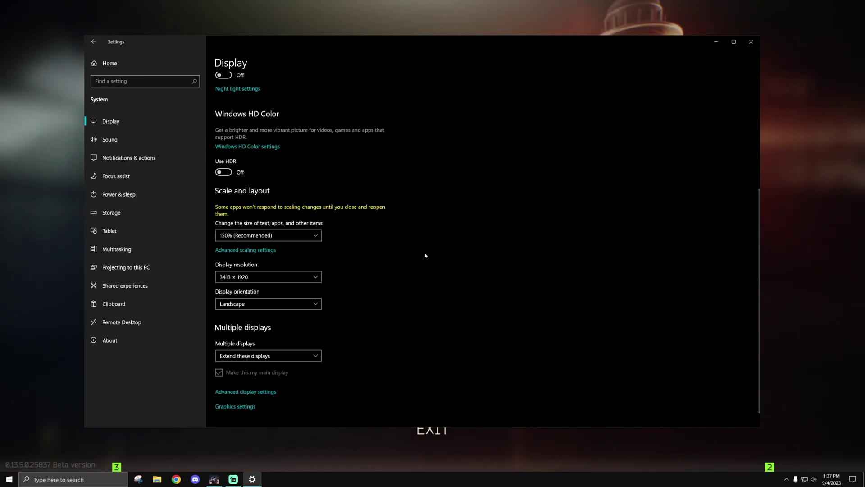
Step: Check the refresh rate options for Display 1 in the Windows advanced display settings
{"action": "scroll", "coordinate": [437, 229], "scroll_direction": "down", "scroll_amount": 1}
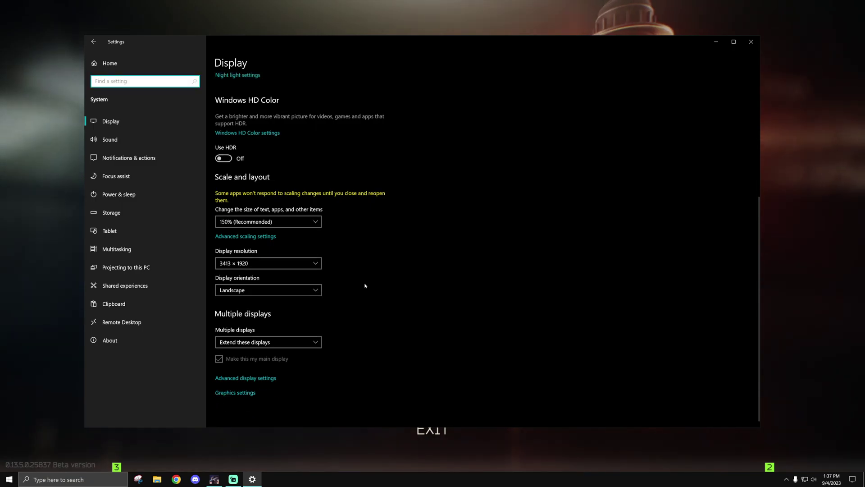
{"action": "left_click", "coordinate": [268, 377]}
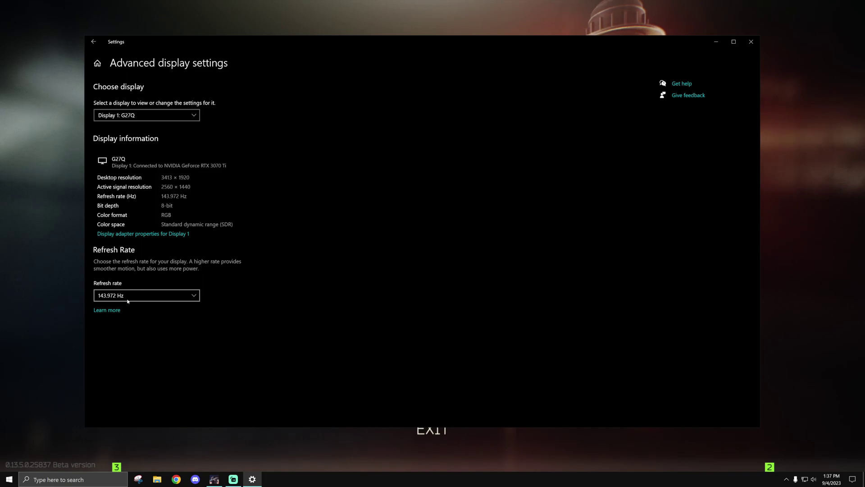
{"action": "left_click", "coordinate": [127, 299]}
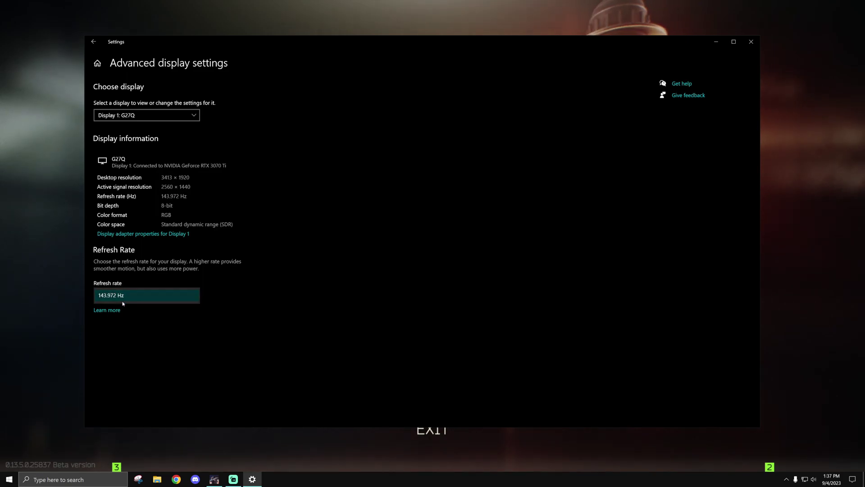
{"action": "left_click", "coordinate": [146, 298]}
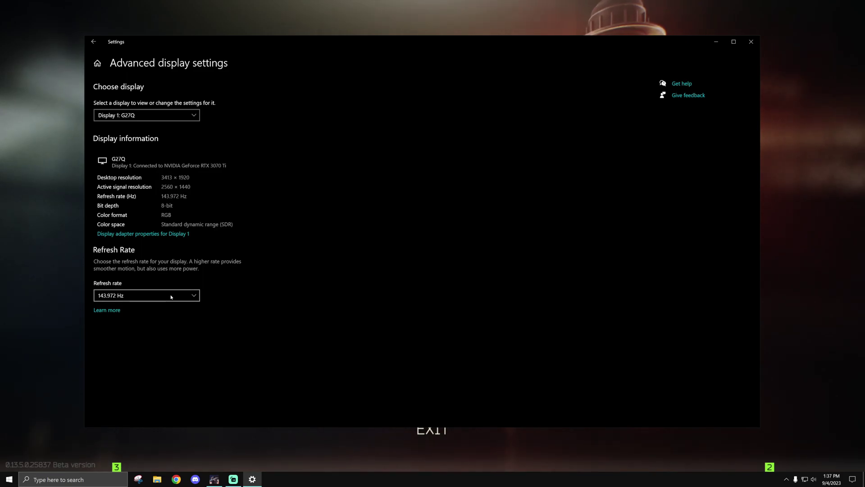
Step: Switch to Escape from Tarkov and set the screen resolution to 3413x1920 (16:9) in its graphics settings
{"action": "key", "text": "alt+Tab"}
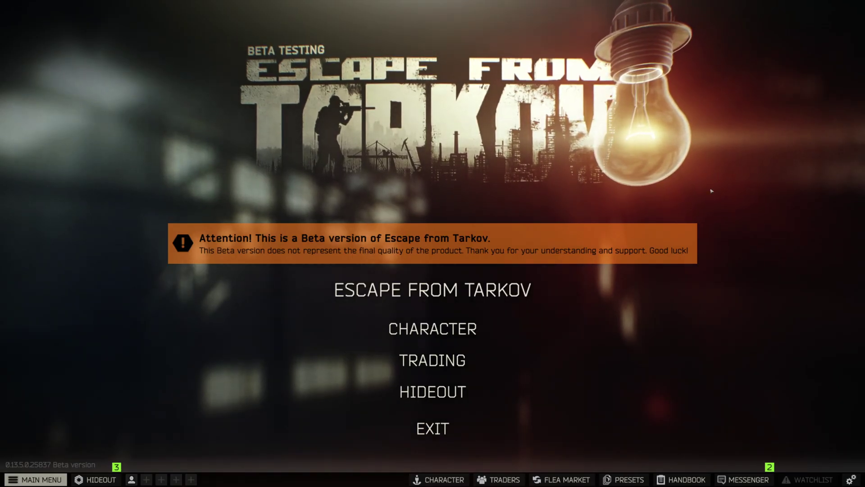
{"action": "left_click", "coordinate": [850, 479]}
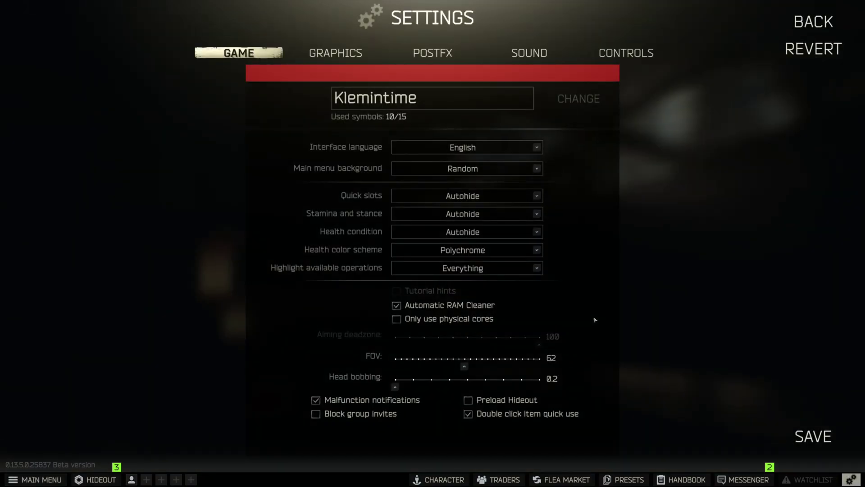
{"action": "left_click", "coordinate": [316, 50]}
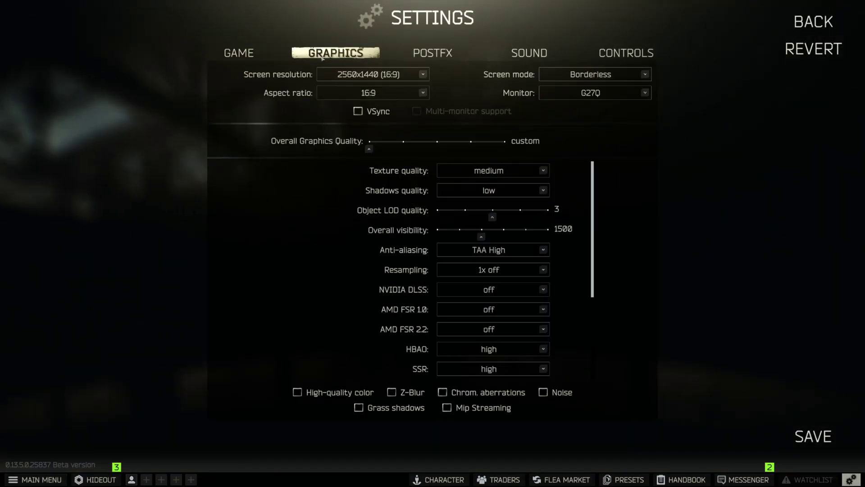
{"action": "left_click", "coordinate": [332, 74]}
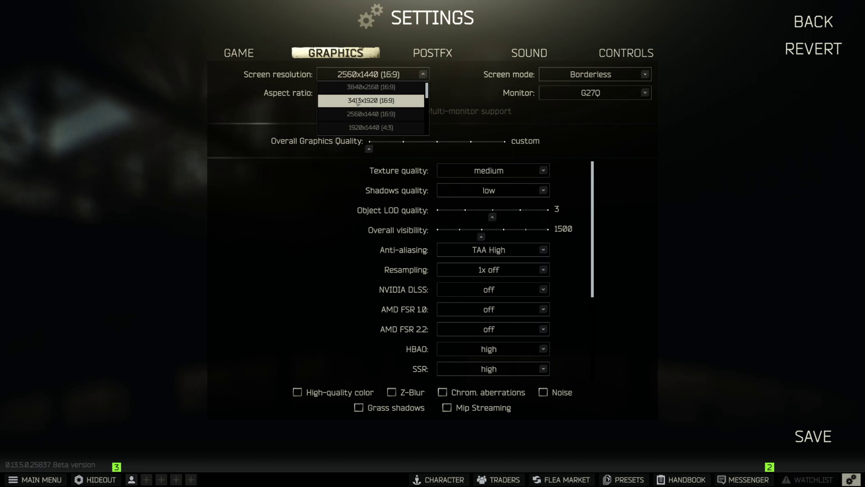
{"action": "left_click", "coordinate": [357, 101]}
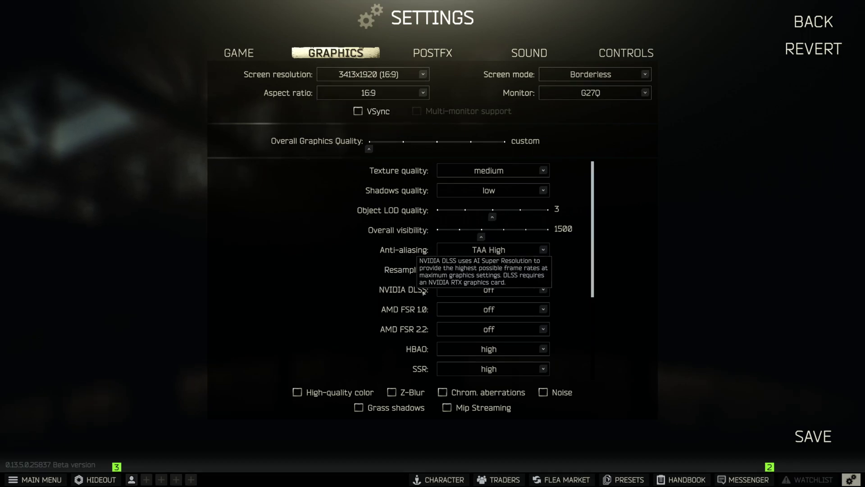
Step: Set NVIDIA DLSS to quality in the graphics settings and save the changes
{"action": "left_click", "coordinate": [456, 292]}
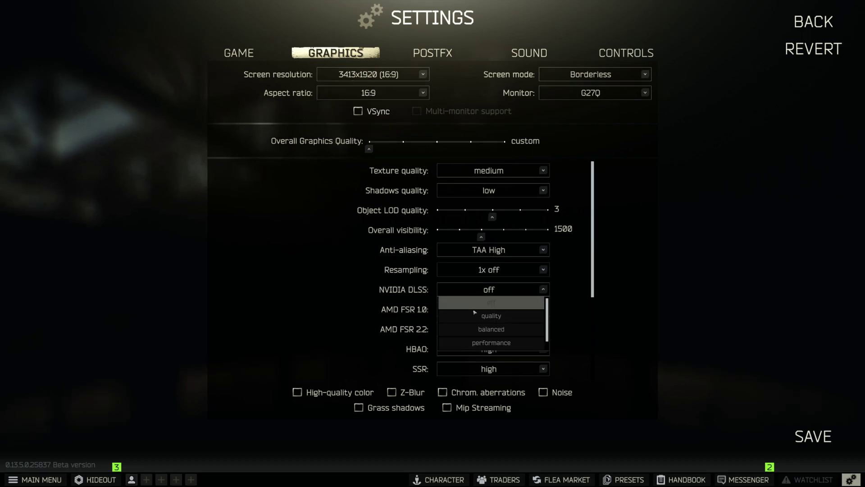
{"action": "left_click", "coordinate": [528, 318]}
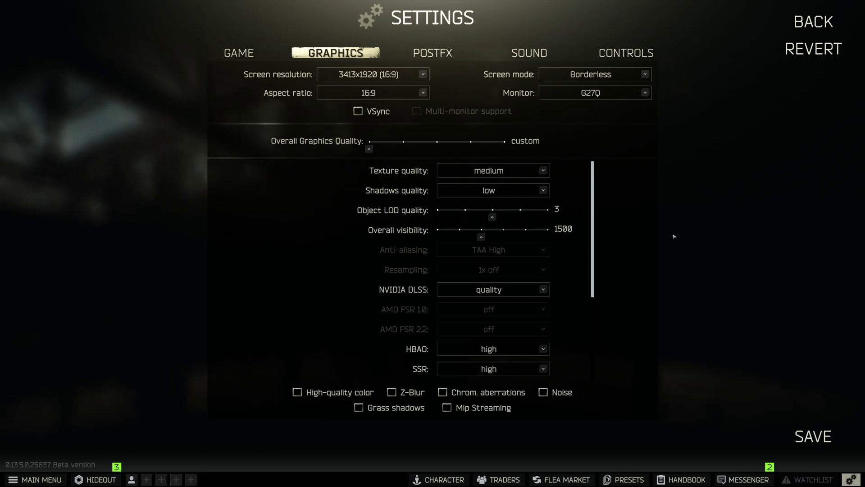
{"action": "left_click", "coordinate": [811, 436]}
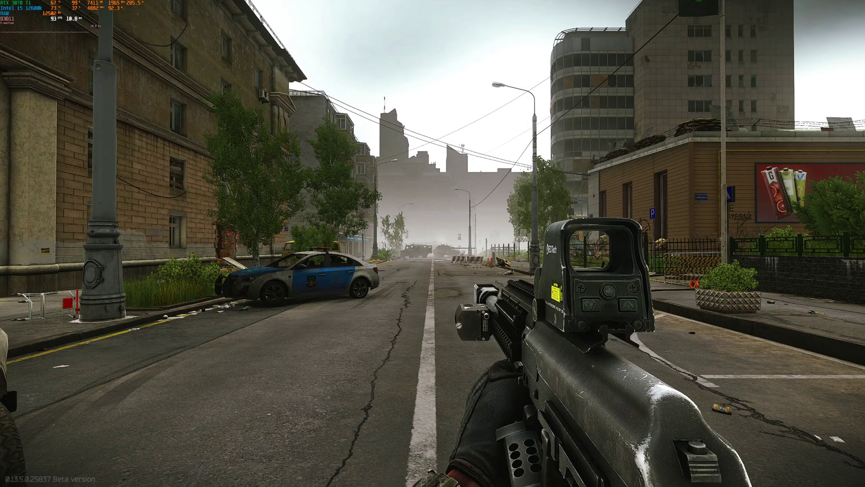
{"action": "key", "text": "a"}
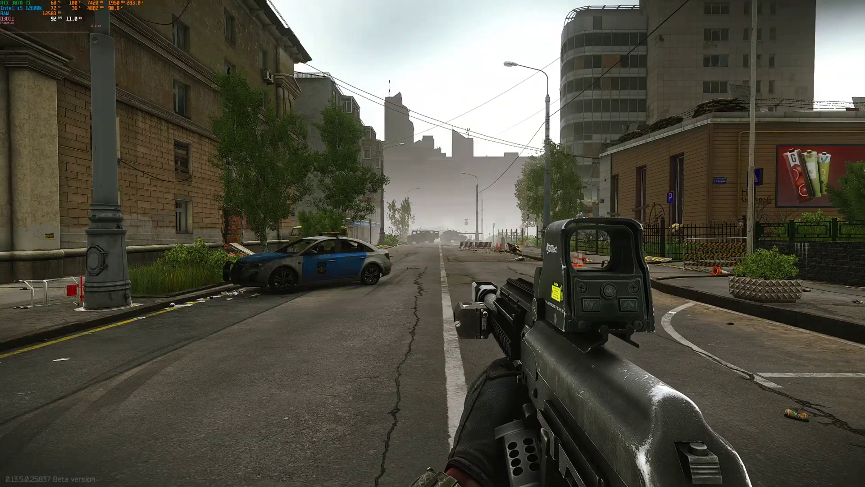
{"action": "key", "text": "w"}
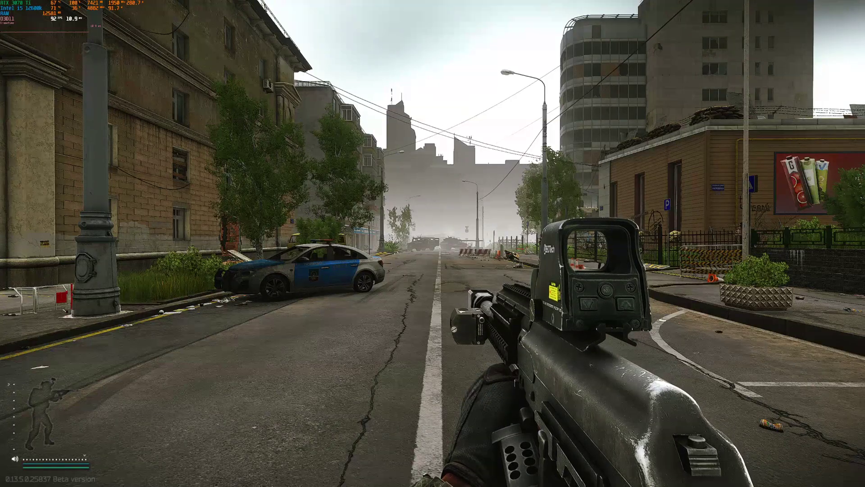
Step: Pause the raid and open the game's graphics settings
{"action": "key", "text": "Escape"}
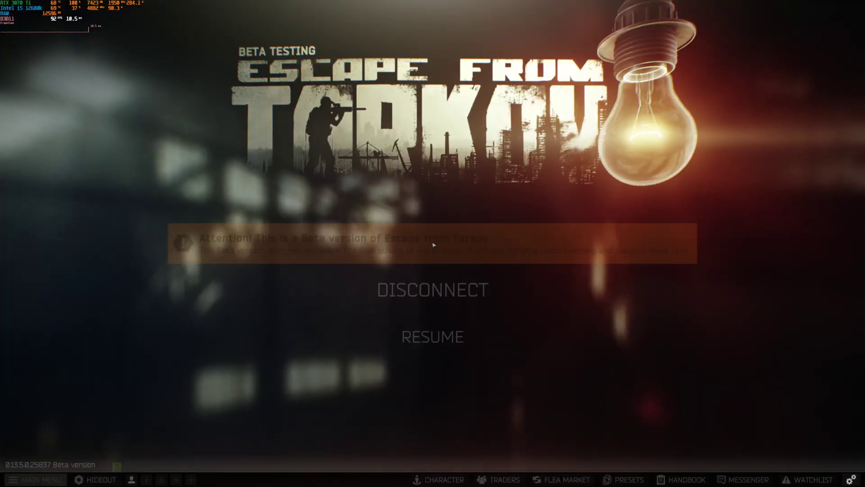
{"action": "left_click", "coordinate": [851, 479]}
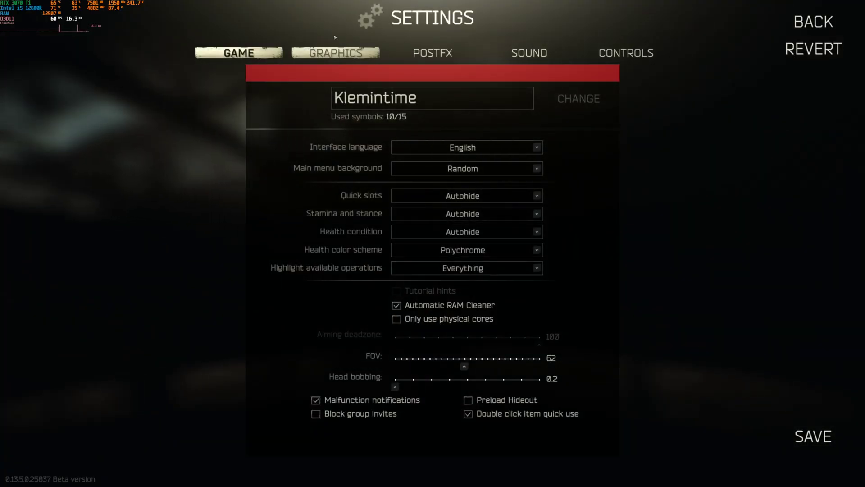
{"action": "left_click", "coordinate": [336, 53]}
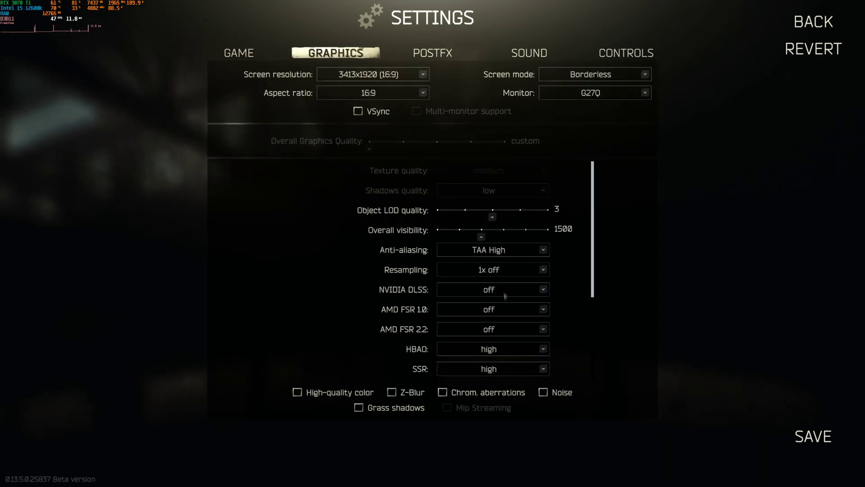